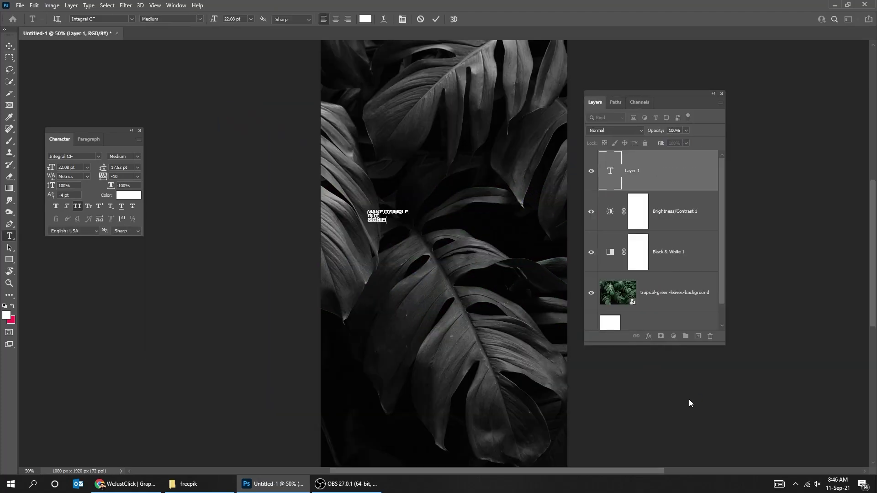
{"action": "left_click_drag", "start_coordinate": [348, 245], "coordinate": [456, 245]}
{"action": "left_click", "coordinate": [365, 19]}
{"action": "left_click", "coordinate": [7, 315]}
{"action": "left_click", "coordinate": [716, 209]}
{"action": "left_click_drag", "start_coordinate": [348, 41], "coordinate": [549, 432]}
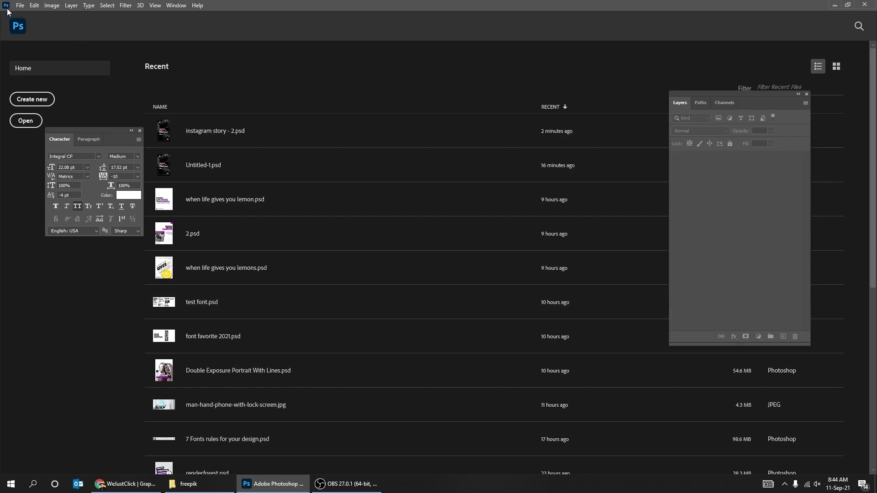
- Create a new 1080 × 1920 px RGB document at 72 pixels/inch with a white background
{"action": "left_click", "coordinate": [20, 6]}
{"action": "left_click", "coordinate": [21, 14]}
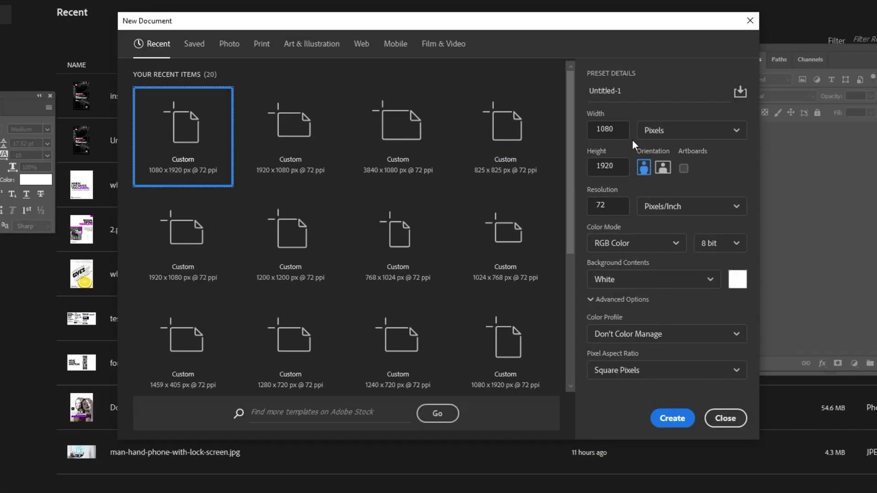
{"action": "left_click", "coordinate": [593, 141]}
{"action": "key", "text": "Tab"}
{"action": "key", "text": "Tab"}
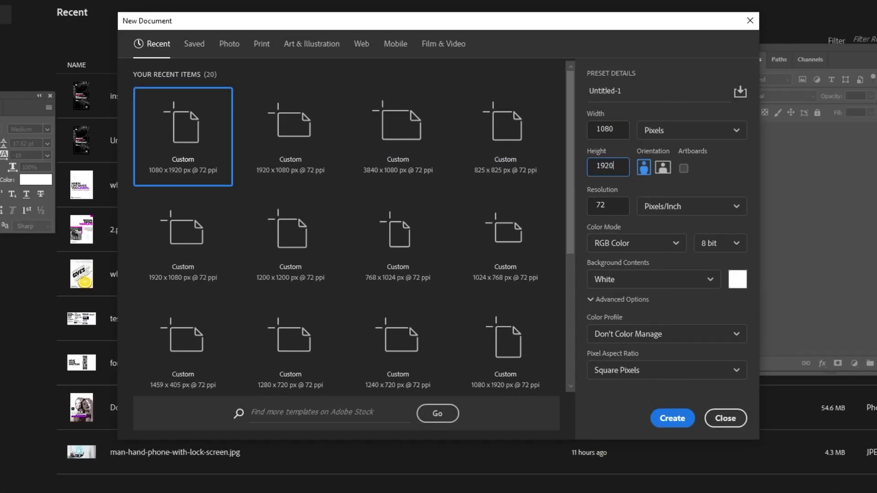
{"action": "left_click", "coordinate": [685, 417]}
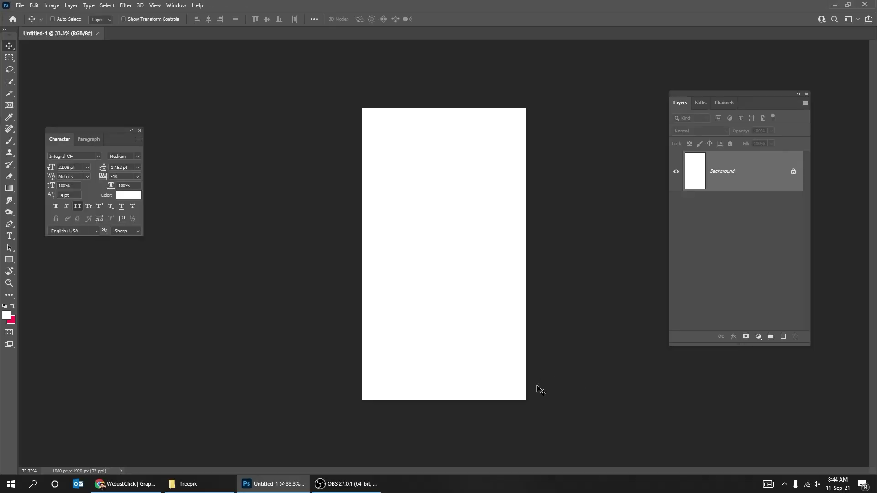
- Place the tropical-green-leaves-background image from the freepik folder into the document and enlarge it to cover the whole canvas
{"action": "left_click", "coordinate": [210, 483]}
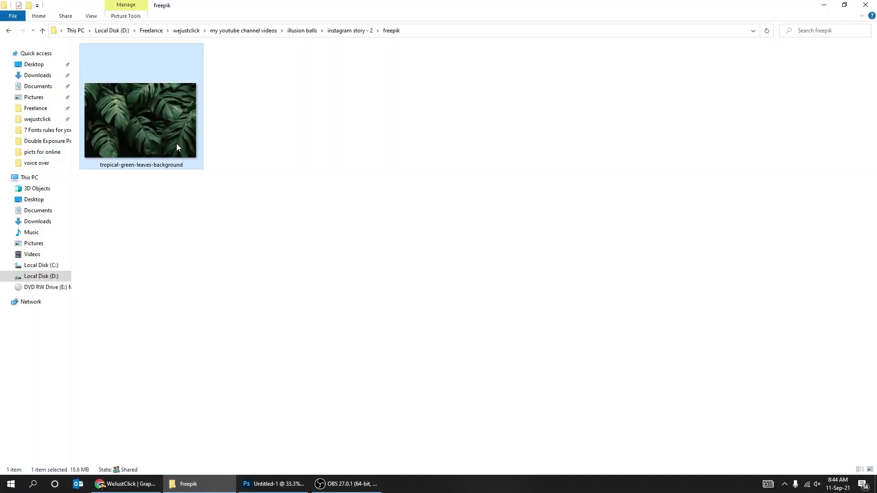
{"action": "left_click_drag", "start_coordinate": [177, 143], "coordinate": [398, 337]}
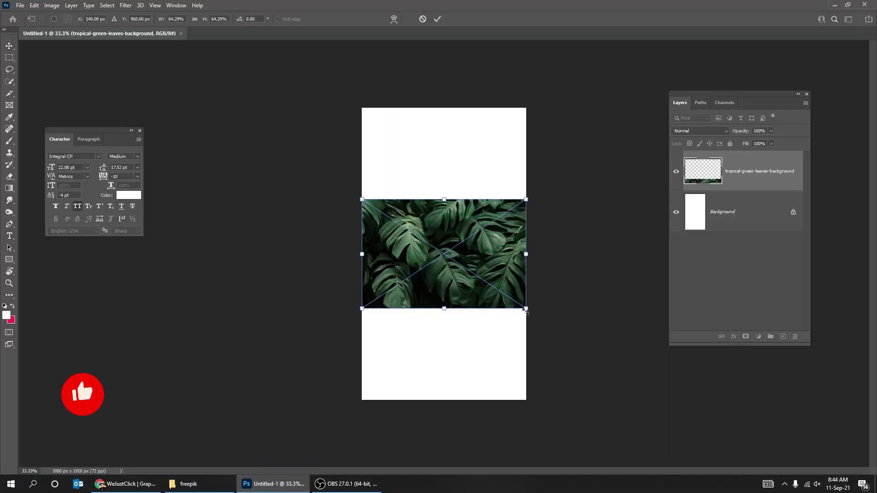
{"action": "left_click_drag", "start_coordinate": [525, 309], "coordinate": [639, 452]}
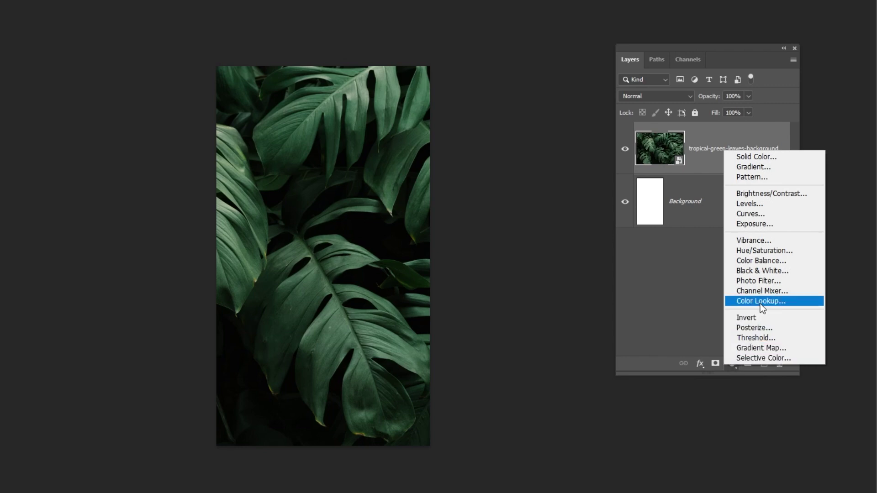
- Add a Black & White adjustment layer and a Brightness/Contrast layer with brightness -4 and contrast 37 above the leaves
{"action": "left_click", "coordinate": [760, 270]}
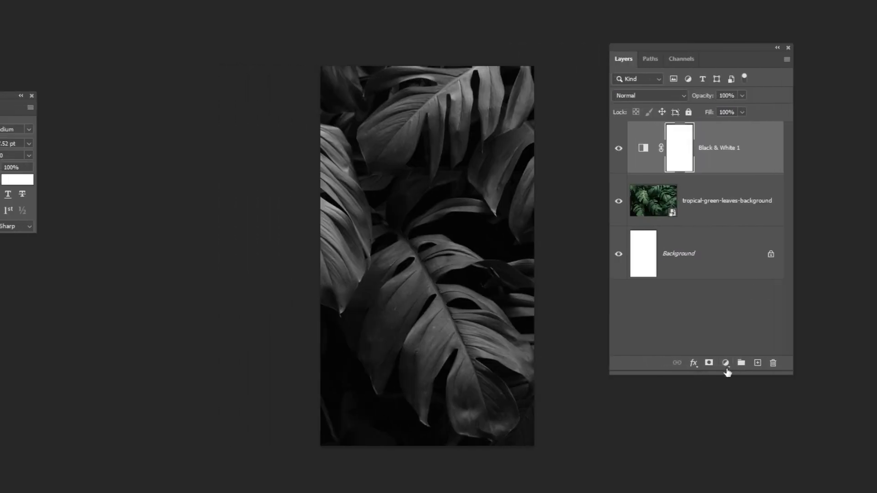
{"action": "left_click", "coordinate": [625, 363]}
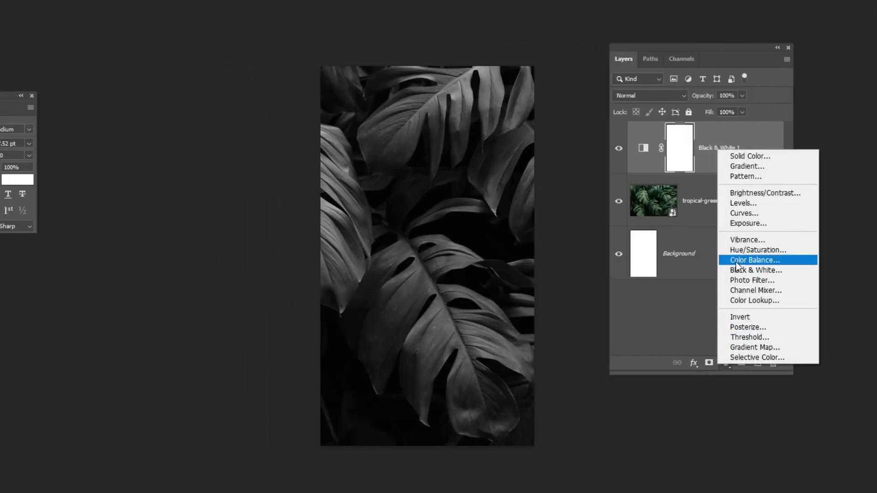
{"action": "left_click", "coordinate": [748, 193]}
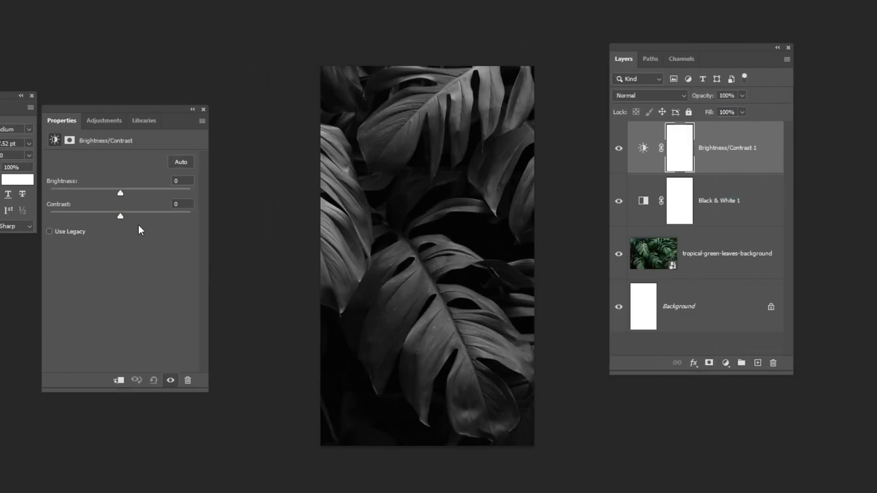
{"action": "left_click_drag", "start_coordinate": [121, 212], "coordinate": [119, 191]}
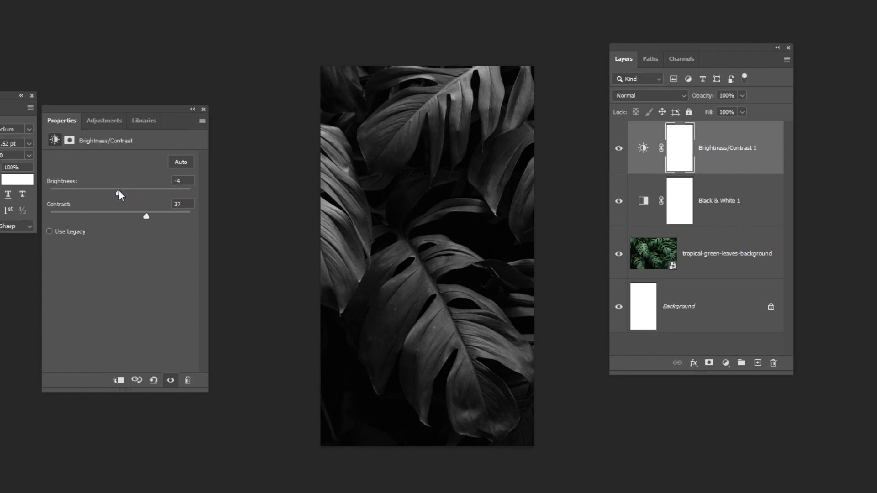
{"action": "left_click_drag", "start_coordinate": [190, 202], "coordinate": [163, 204]}
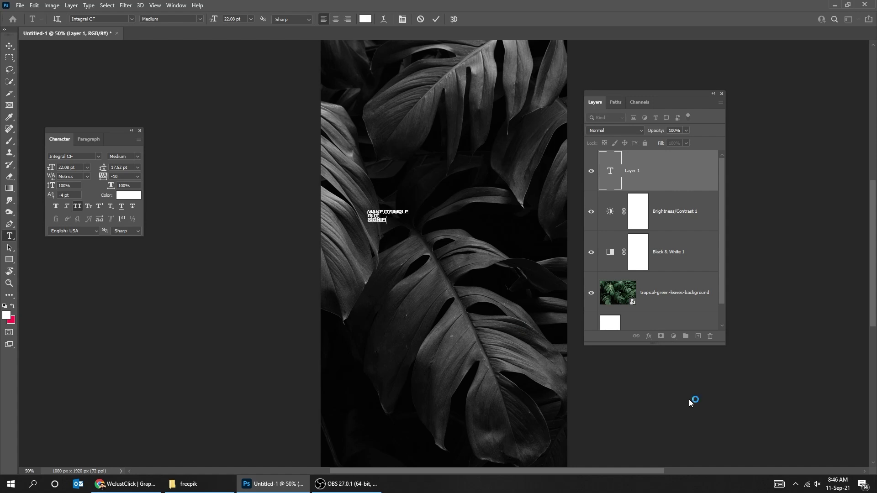
- Complete the headline's last word as "signifigant" and enlarge the text to about 96 pt over the middle of the leaves
{"action": "type", "text": "gant"}
{"action": "left_click", "coordinate": [10, 46]}
{"action": "key", "text": "ctrl+t"}
{"action": "left_click_drag", "start_coordinate": [409, 223], "coordinate": [546, 273]}
{"action": "left_click_drag", "start_coordinate": [474, 252], "coordinate": [462, 256]}
{"action": "key", "text": "Return"}
- Break the headline's first line after "MAKE IT" so that SIMPLE starts its own line
{"action": "double_click", "coordinate": [449, 227]}
{"action": "key", "text": "Return"}
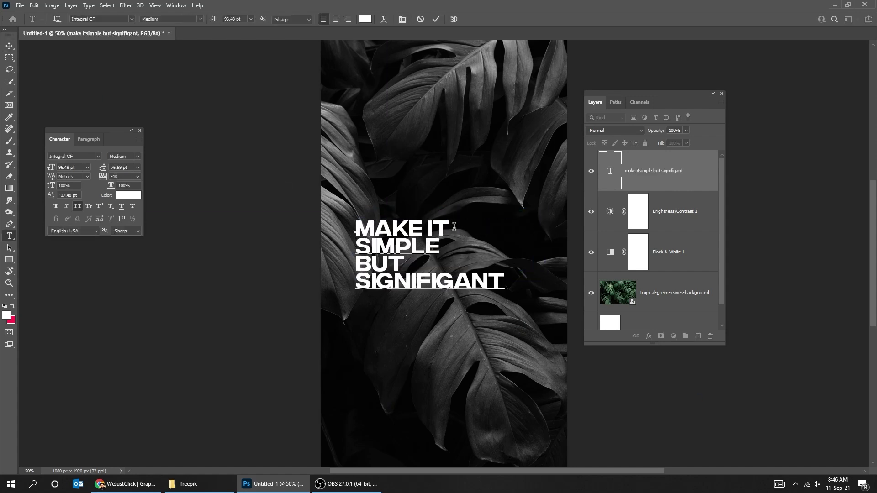
{"action": "key", "text": "ctrl+Return"}
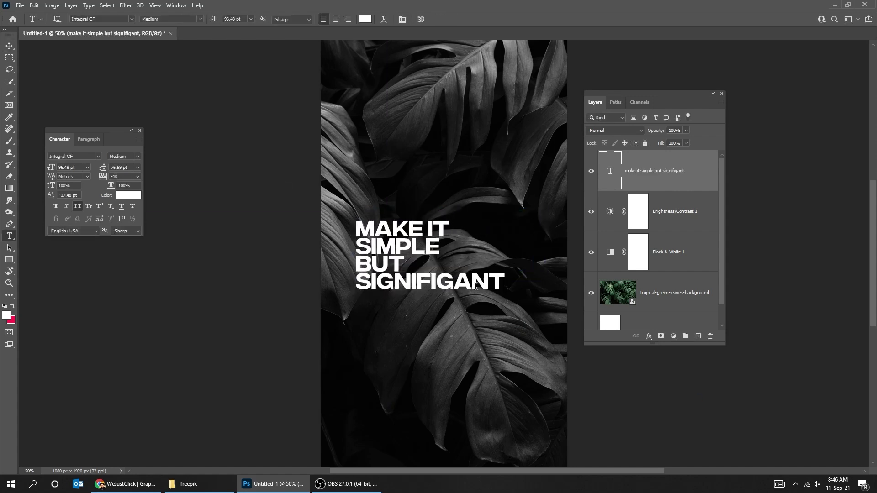
- Scale the headline up to about 124 pt and position it across the middle of the canvas
{"action": "key", "text": "v"}
{"action": "left_click_drag", "start_coordinate": [456, 297], "coordinate": [534, 315]}
{"action": "key", "text": "ctrl+t"}
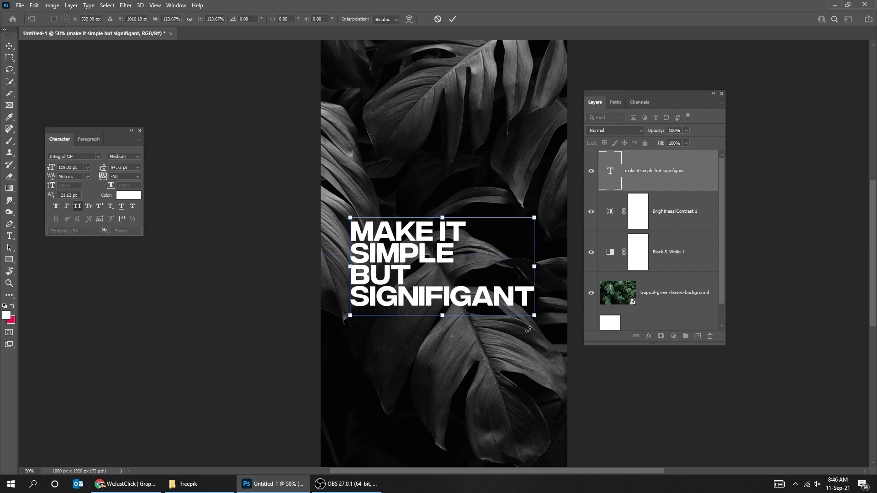
{"action": "key", "text": "Return"}
{"action": "left_click_drag", "start_coordinate": [106, 130], "coordinate": [202, 148]}
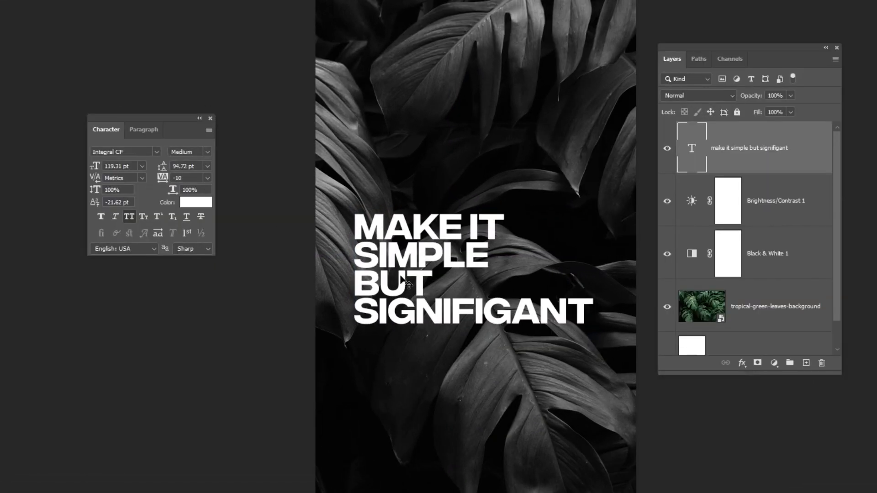
{"action": "left_click_drag", "start_coordinate": [442, 302], "coordinate": [498, 313]}
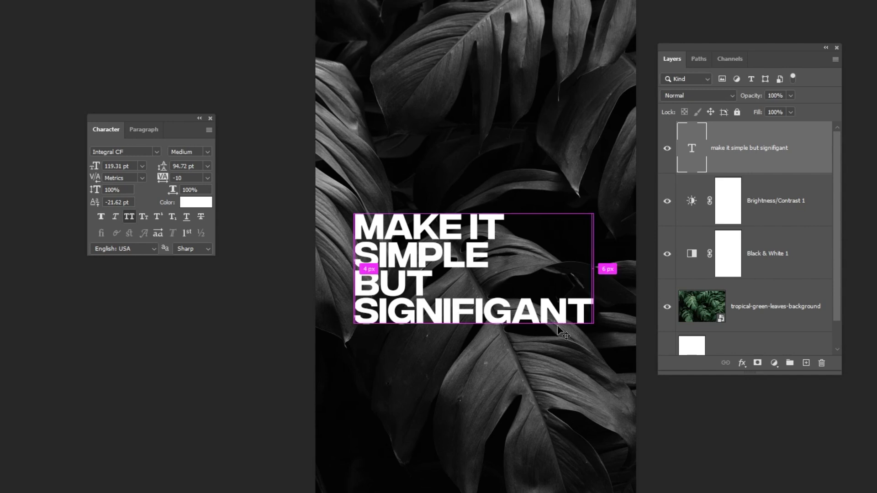
{"action": "key", "text": "ctrl+t"}
{"action": "left_click_drag", "start_coordinate": [593, 338], "coordinate": [604, 342]}
{"action": "key", "text": "Return"}
{"action": "left_click_drag", "start_coordinate": [500, 333], "coordinate": [497, 318]}
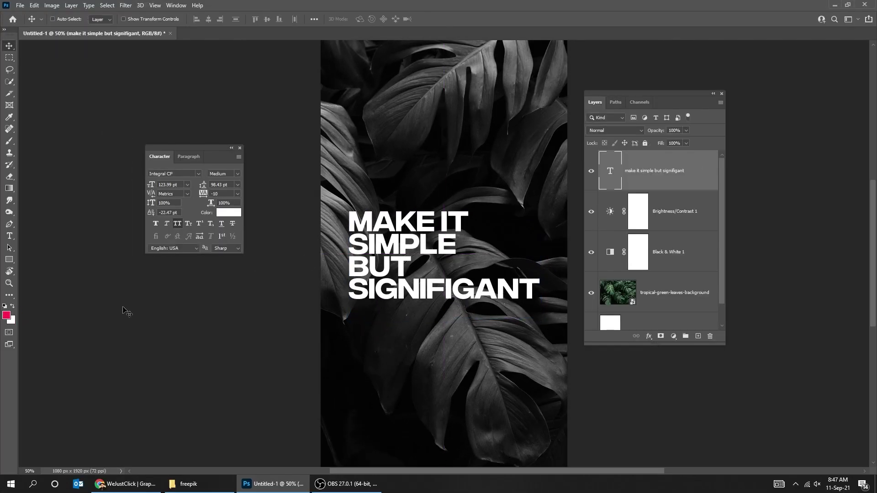
- Recolour the word SIMPLE in the headline with the pinkish-red foreground colour #ff1e4a
{"action": "double_click", "coordinate": [449, 245]}
{"action": "left_click_drag", "start_coordinate": [454, 246], "coordinate": [347, 245]}
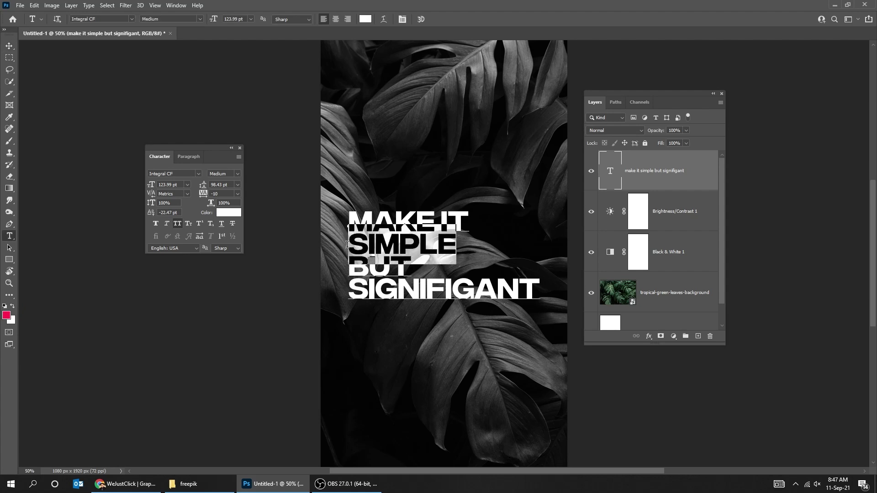
{"action": "left_click", "coordinate": [228, 212]}
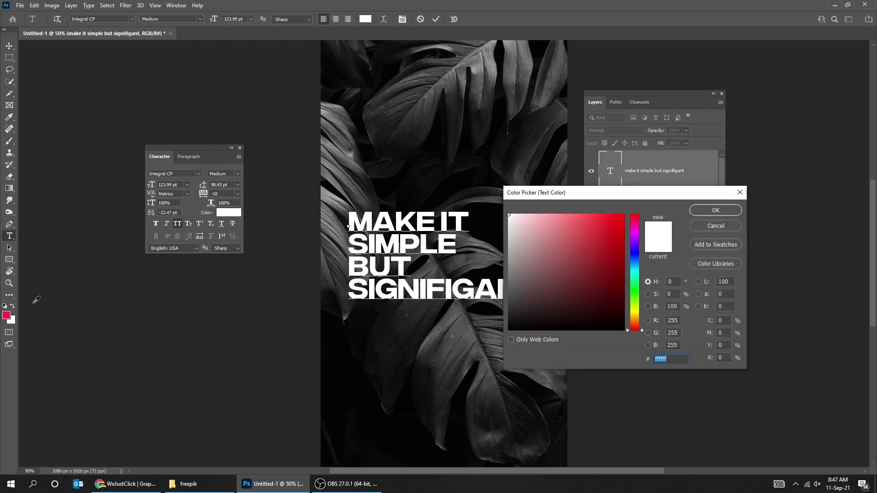
{"action": "left_click", "coordinate": [7, 313]}
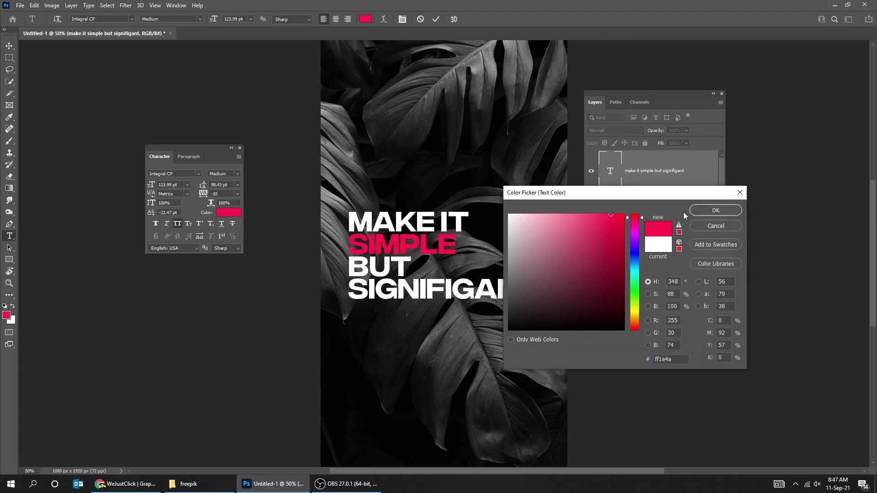
{"action": "left_click", "coordinate": [715, 210]}
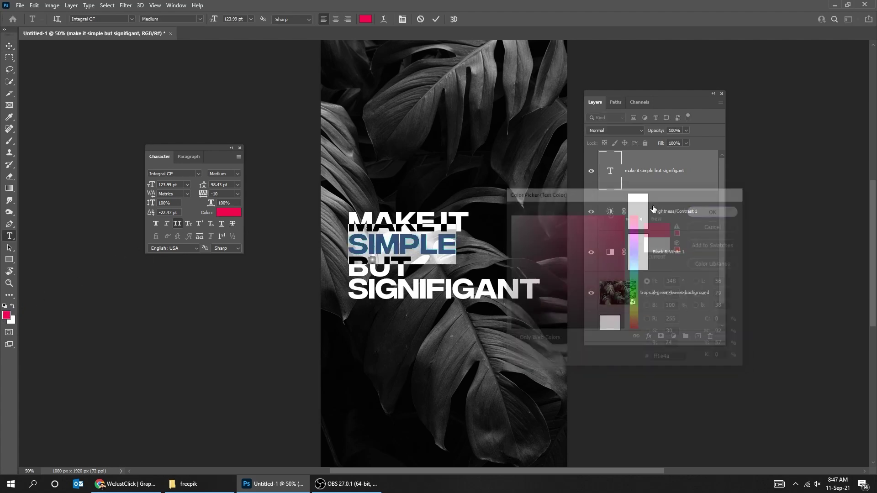
{"action": "left_click", "coordinate": [9, 46]}
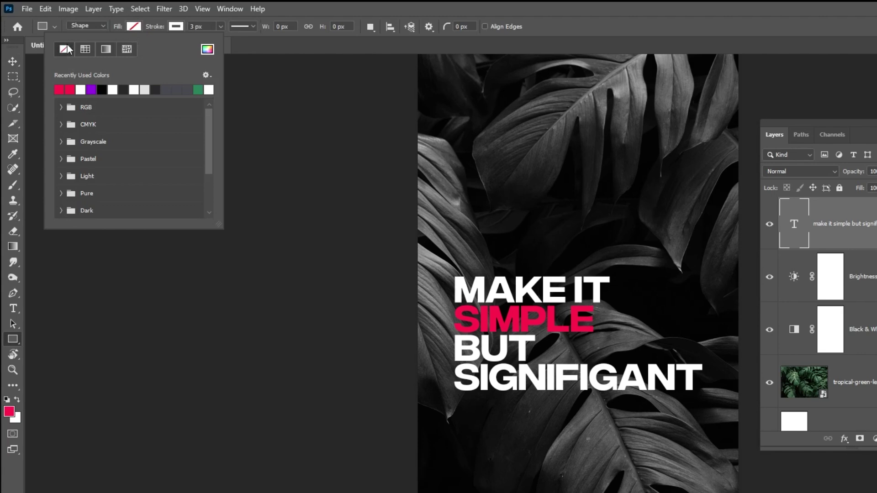
- Create an 880 × 1720 px rectangle with no fill and a 3 px white stroke
{"action": "left_click", "coordinate": [177, 26]}
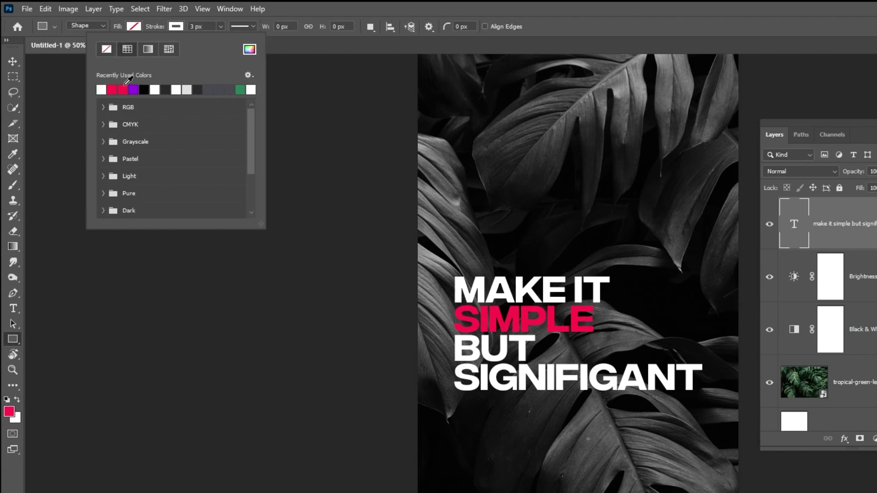
{"action": "left_click", "coordinate": [177, 28]}
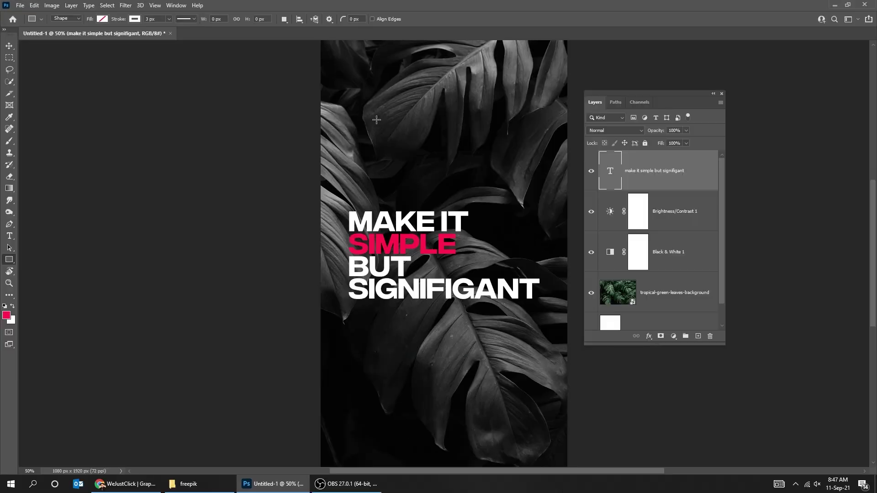
{"action": "left_click", "coordinate": [489, 154]}
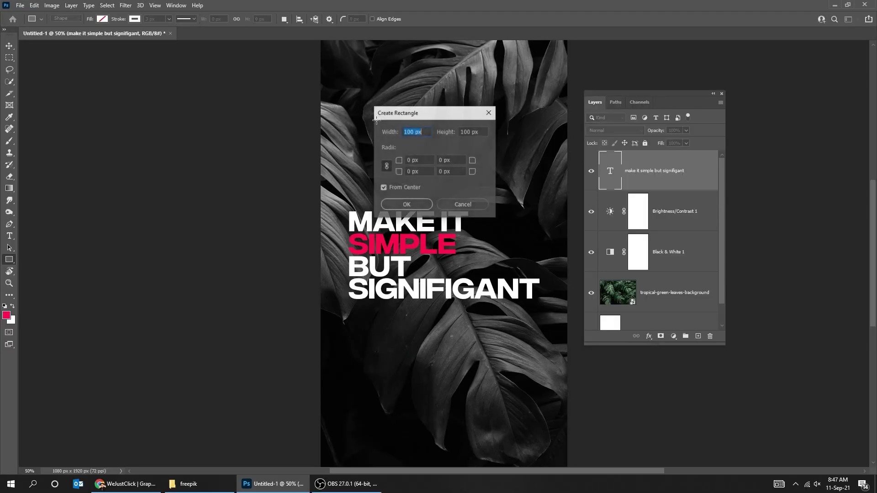
{"action": "type", "text": "880"}
{"action": "key", "text": "Tab"}
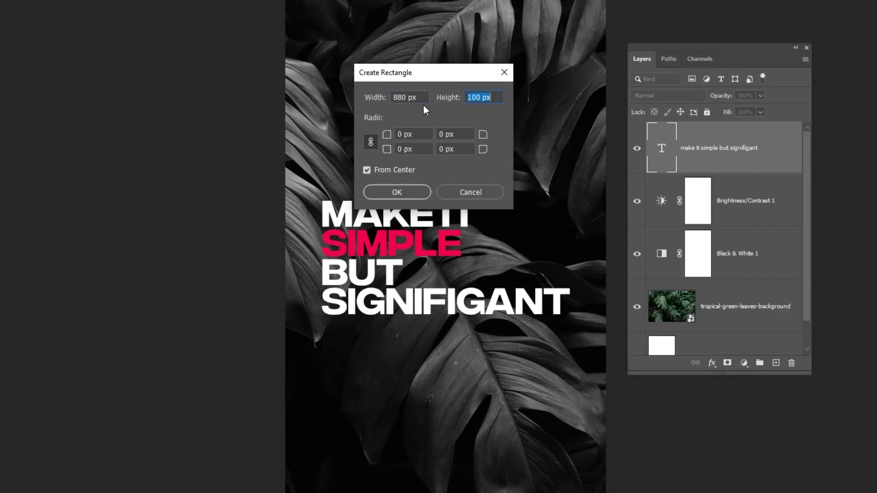
{"action": "type", "text": "1720"}
{"action": "left_click", "coordinate": [397, 192]}
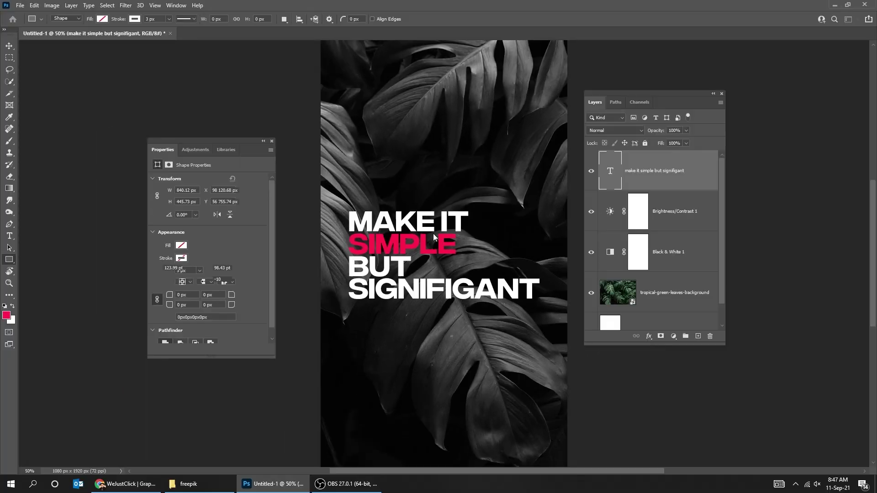
- Centre the outlined rectangle horizontally and vertically on the whole canvas, leaving nothing selected
{"action": "left_click", "coordinate": [9, 46]}
{"action": "left_click_drag", "start_coordinate": [393, 144], "coordinate": [465, 259]}
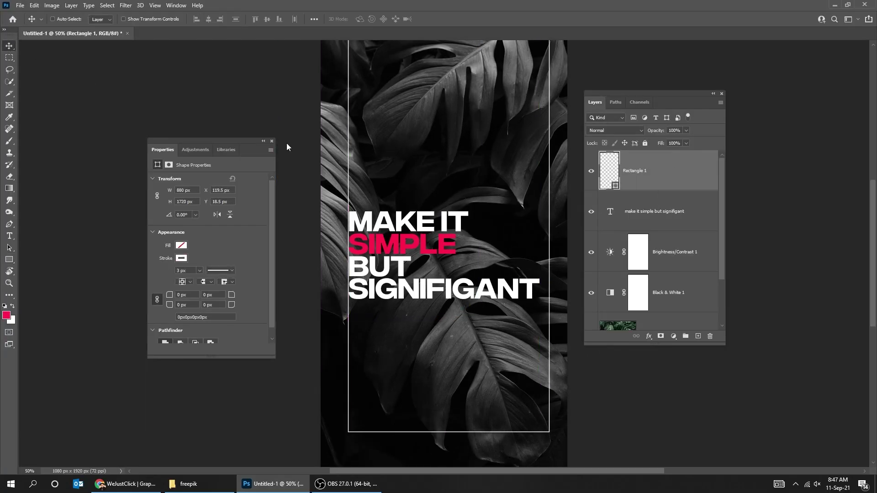
{"action": "left_click", "coordinate": [272, 141]}
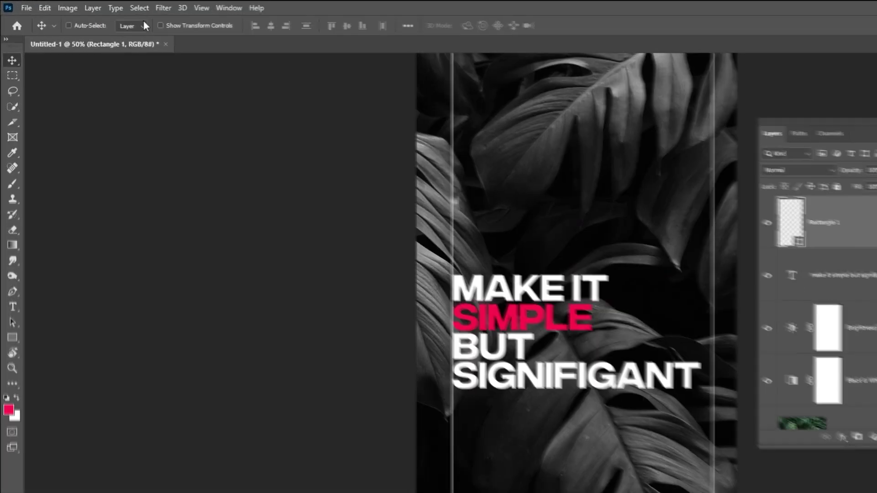
{"action": "left_click", "coordinate": [109, 5]}
{"action": "left_click", "coordinate": [111, 14]}
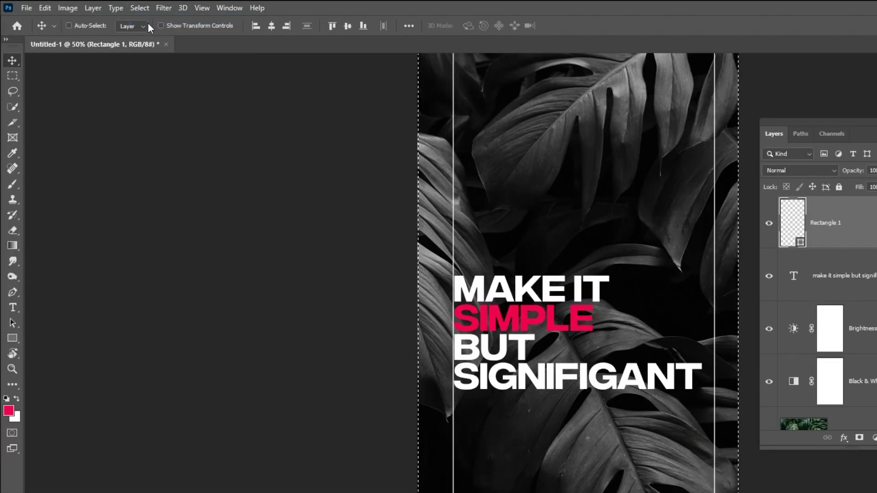
{"action": "left_click", "coordinate": [271, 25]}
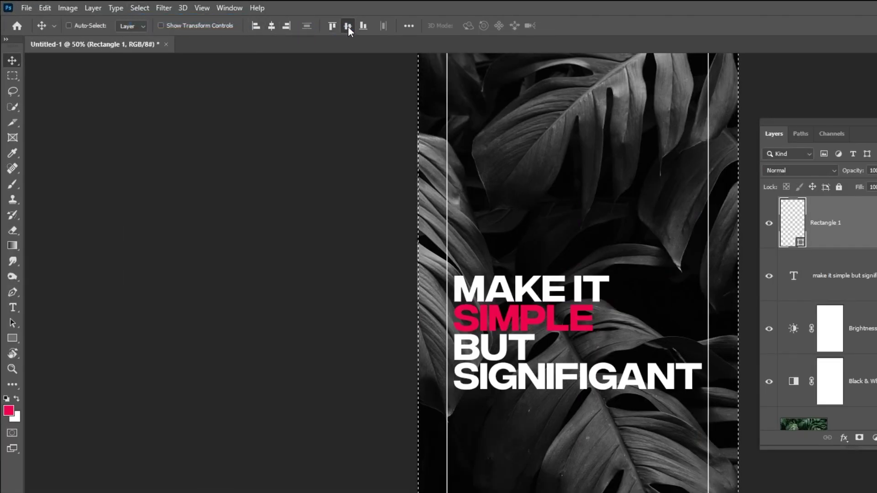
{"action": "left_click", "coordinate": [348, 27]}
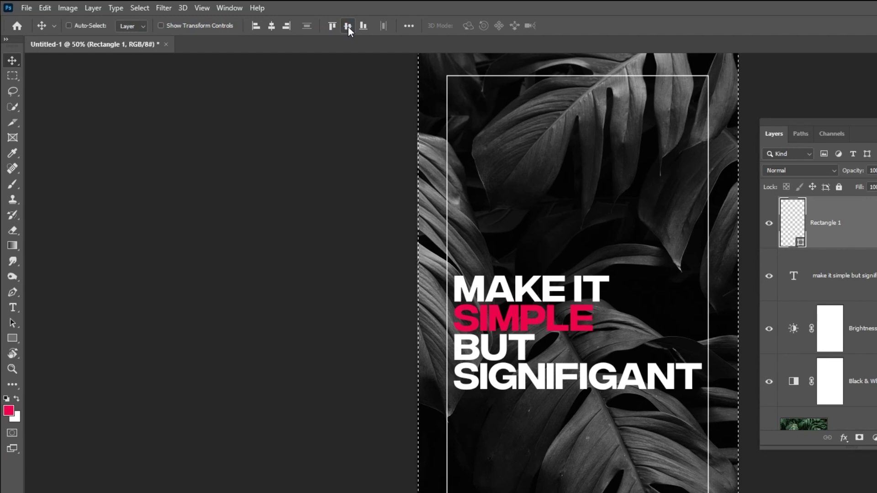
{"action": "left_click", "coordinate": [140, 8]}
{"action": "left_click", "coordinate": [153, 29]}
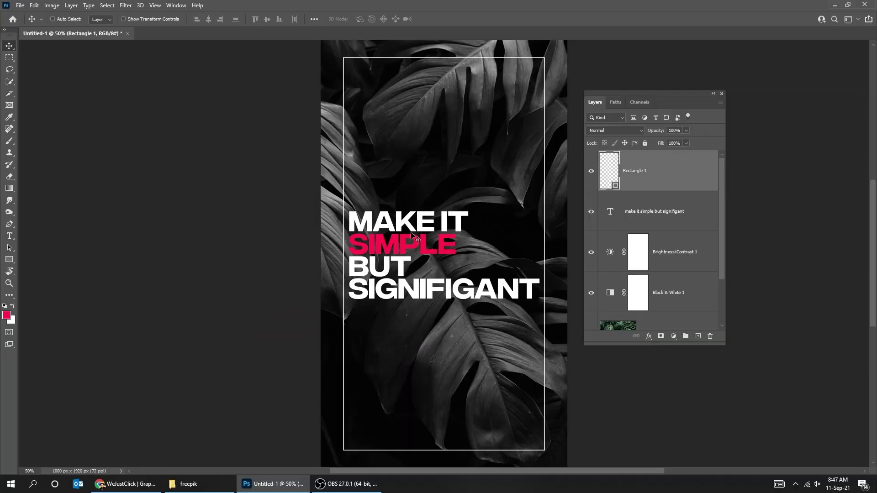
- Scale the headline down to about 113 pt and shift it slightly so it sits clear of the white frame's sides
{"action": "right_click", "coordinate": [401, 254]}
{"action": "left_click", "coordinate": [406, 257]}
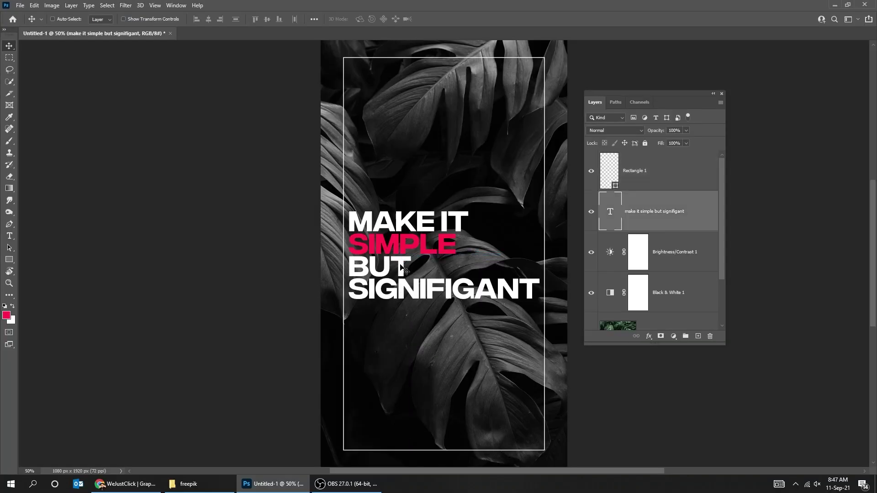
{"action": "left_click_drag", "start_coordinate": [400, 267], "coordinate": [404, 268]}
{"action": "key", "text": "ctrl+t"}
{"action": "left_click_drag", "start_coordinate": [543, 302], "coordinate": [526, 300]}
{"action": "key", "text": "Return"}
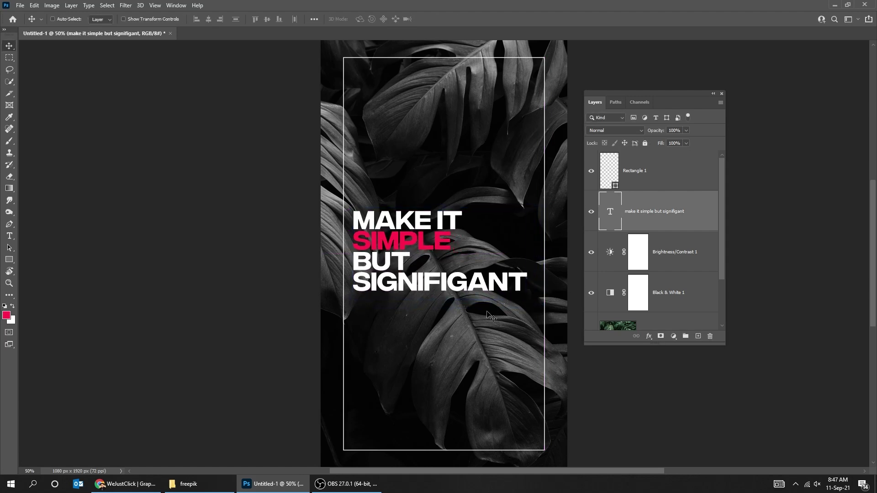
- Add the quote author's name on two white lines below the headline at about 55 pt, left-aligned with the headline
{"action": "key", "text": "t"}
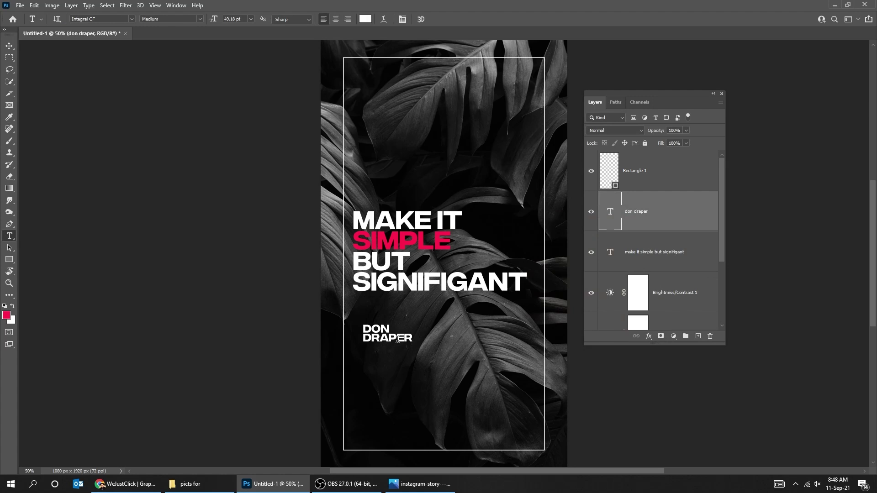
{"action": "left_click", "coordinate": [398, 339]}
{"action": "key", "text": "ctrl+a"}
{"action": "key", "text": "ctrl+t"}
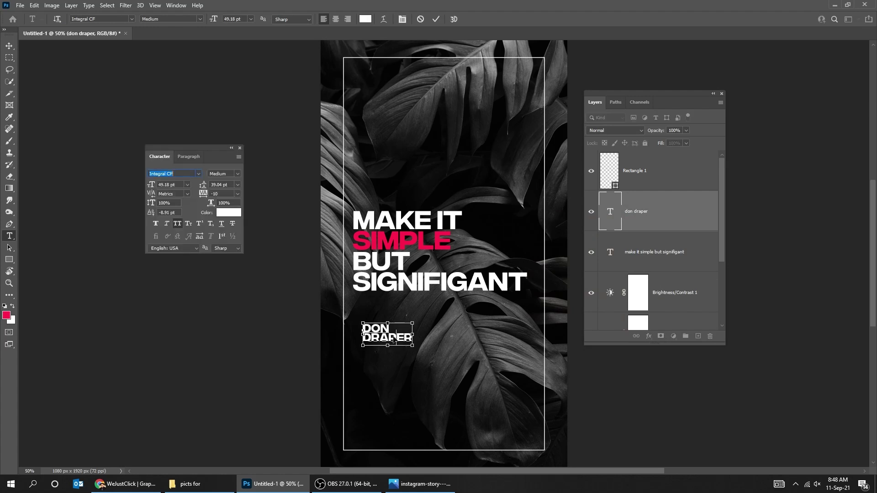
{"action": "key", "text": "ctrl+Return"}
{"action": "key", "text": "ctrl+t"}
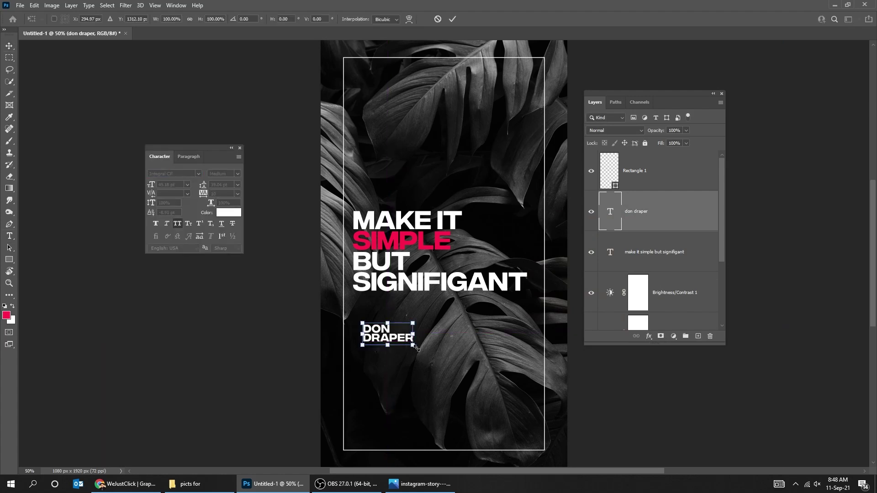
{"action": "left_click_drag", "start_coordinate": [417, 349], "coordinate": [420, 351]}
{"action": "key", "text": "Return"}
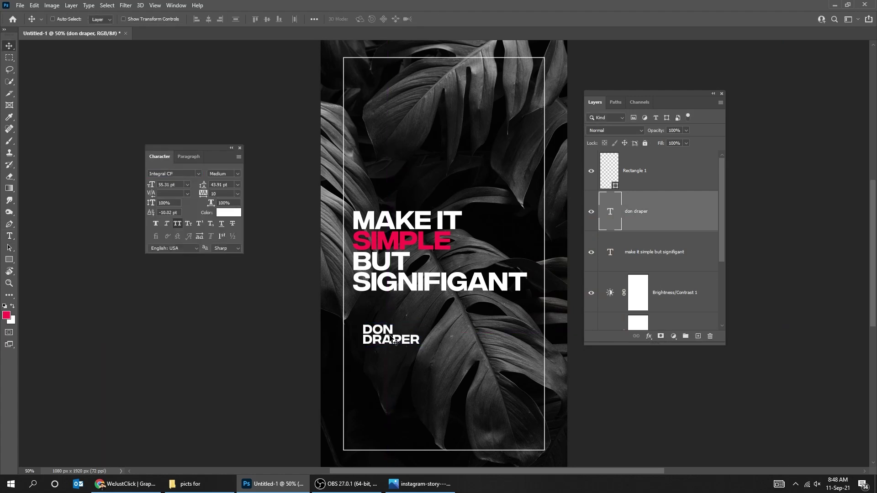
{"action": "left_click", "coordinate": [601, 247], "text": "shift"}
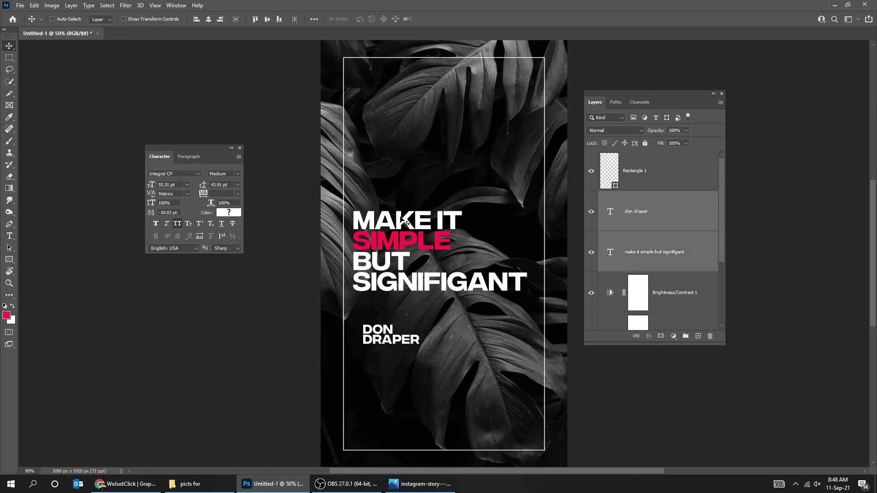
{"action": "left_click", "coordinate": [196, 19]}
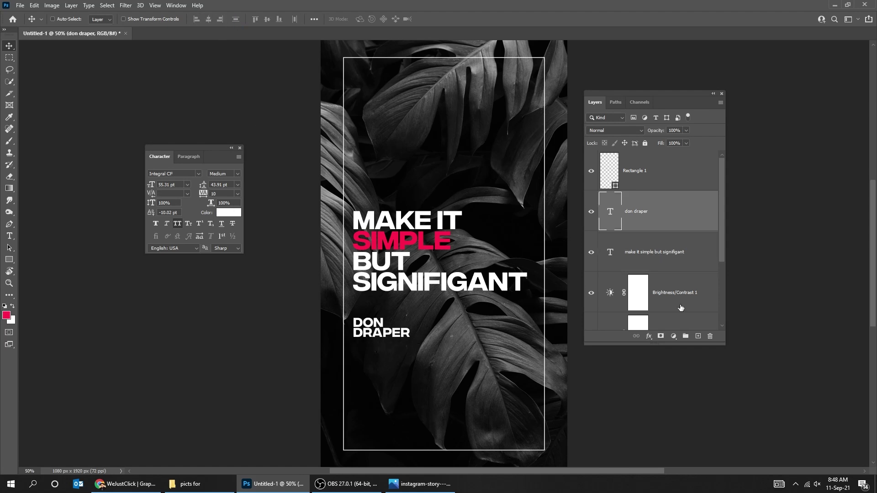
- Add a Levels adjustment layer above the Brightness/Contrast layer with the black input level set to 14
{"action": "left_click", "coordinate": [680, 305]}
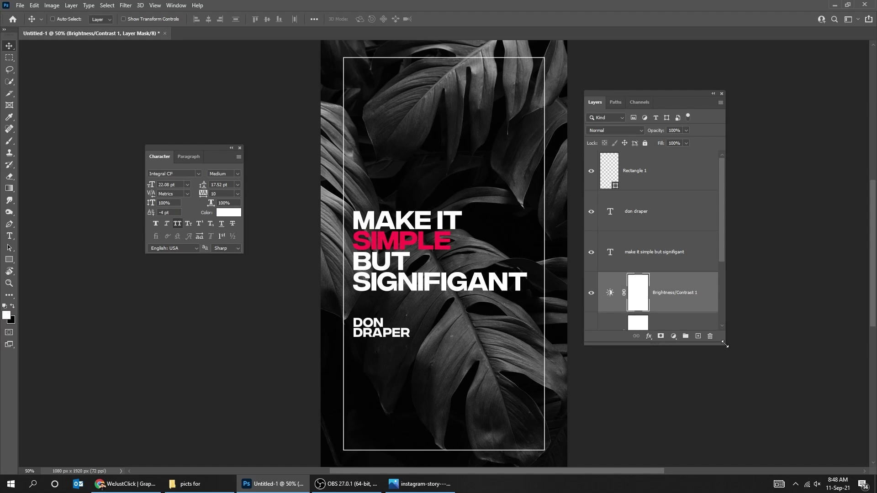
{"action": "left_click_drag", "start_coordinate": [724, 343], "coordinate": [730, 386]}
{"action": "left_click", "coordinate": [680, 379]}
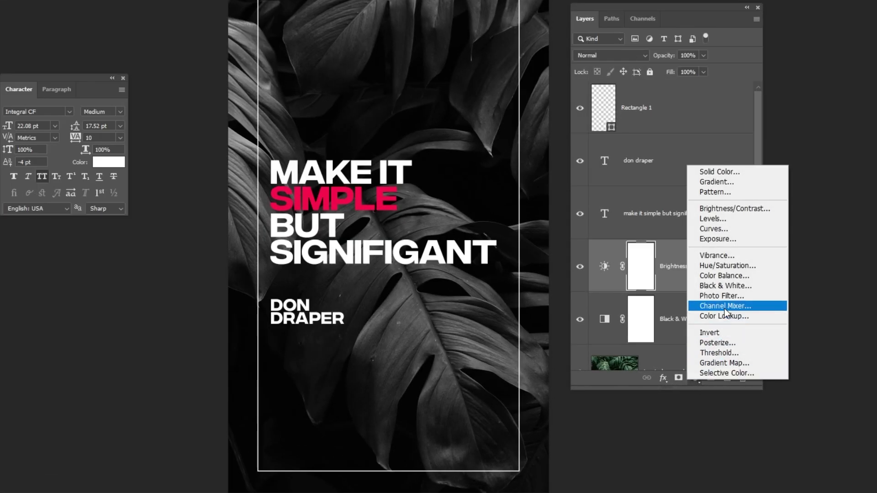
{"action": "left_click", "coordinate": [720, 219]}
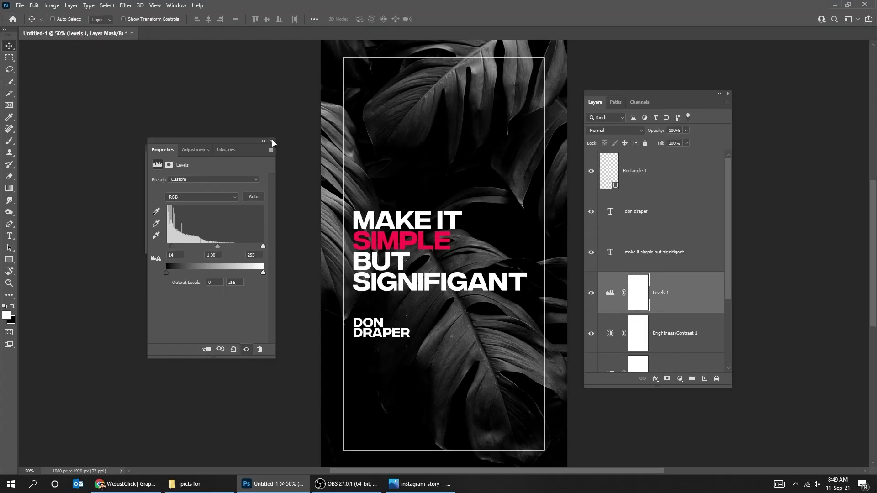
{"action": "left_click", "coordinate": [236, 69]}
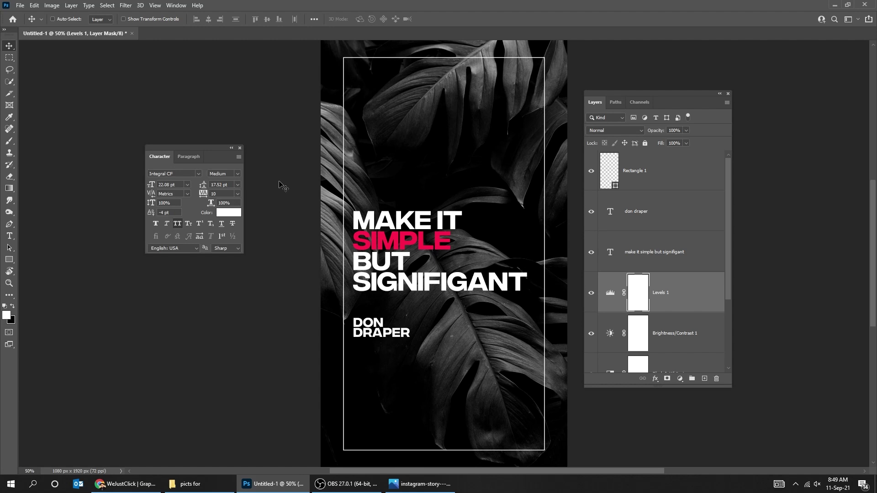
- Add a white opening quotation mark as text above the headline and scale it up to about 188 pt
{"action": "key", "text": "t"}
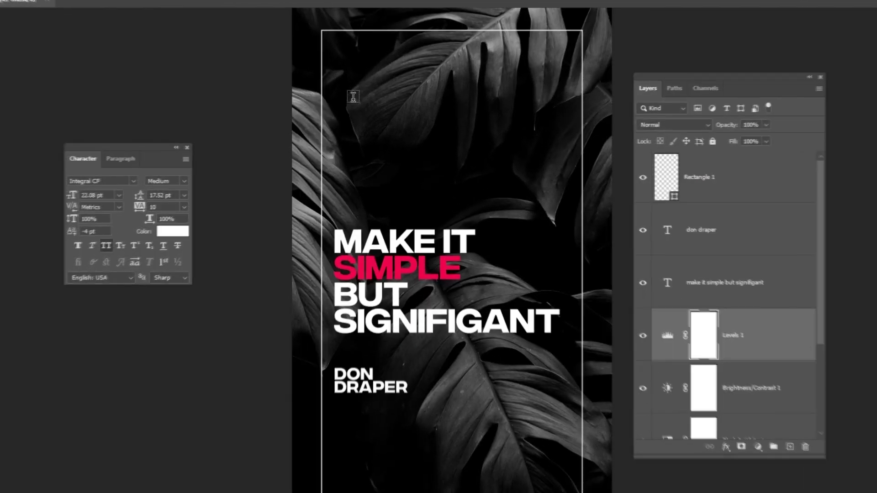
{"action": "left_click", "coordinate": [367, 109]}
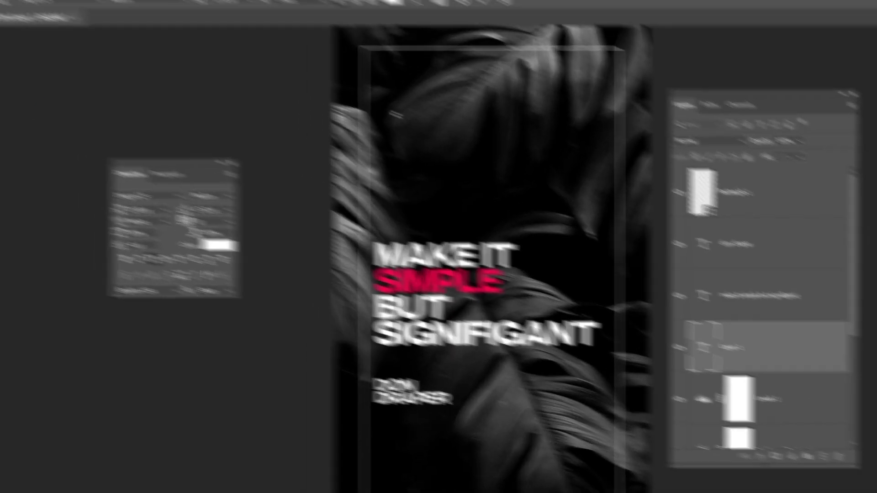
{"action": "left_click", "coordinate": [11, 58]}
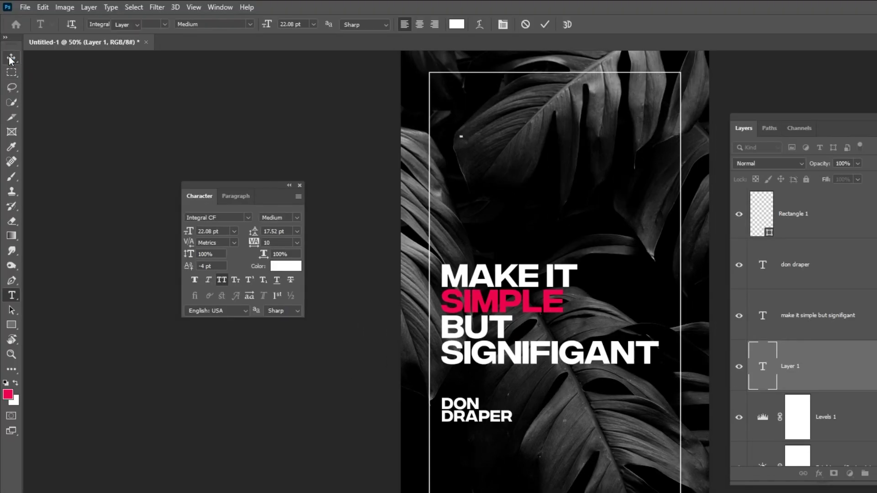
{"action": "key", "text": "ctrl+t"}
{"action": "left_click_drag", "start_coordinate": [465, 147], "coordinate": [511, 194]}
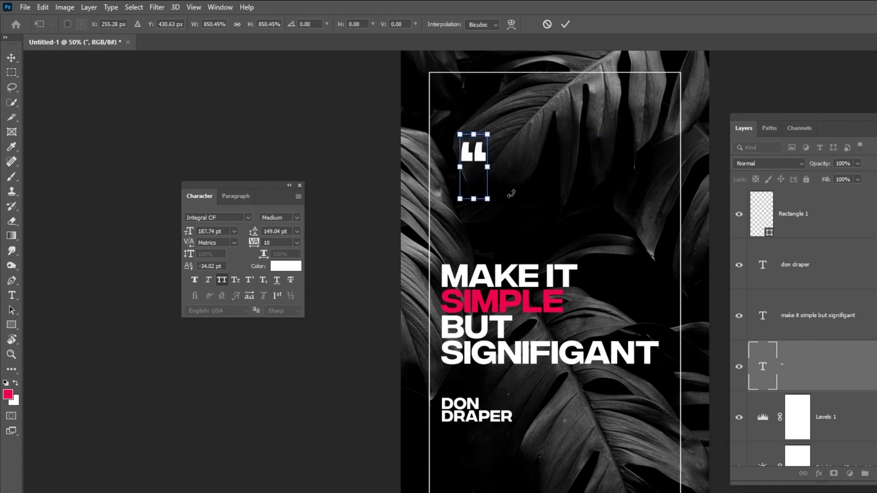
{"action": "key", "text": "Return"}
- Set the quotation mark's size to 230 pt and move it into the frame's upper-left corner
{"action": "left_click_drag", "start_coordinate": [179, 186], "coordinate": [128, 190]}
{"action": "type", "text": "230"}
{"action": "key", "text": "Return"}
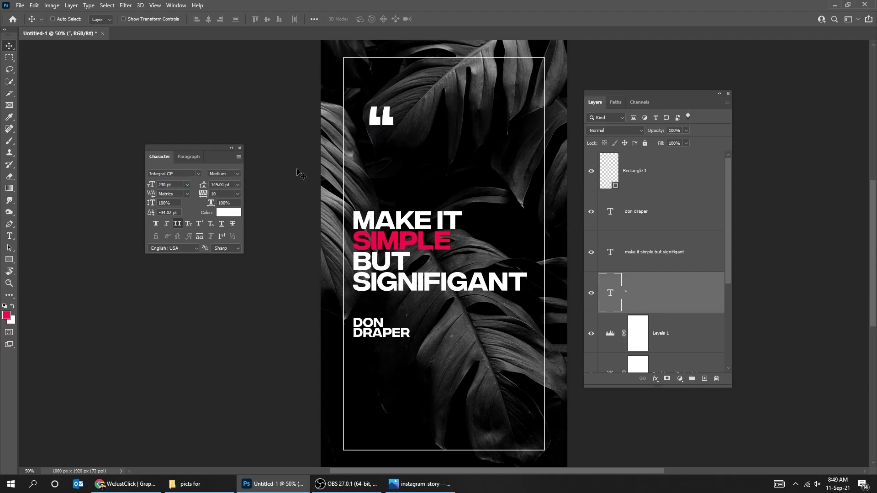
{"action": "left_click_drag", "start_coordinate": [405, 122], "coordinate": [394, 90]}
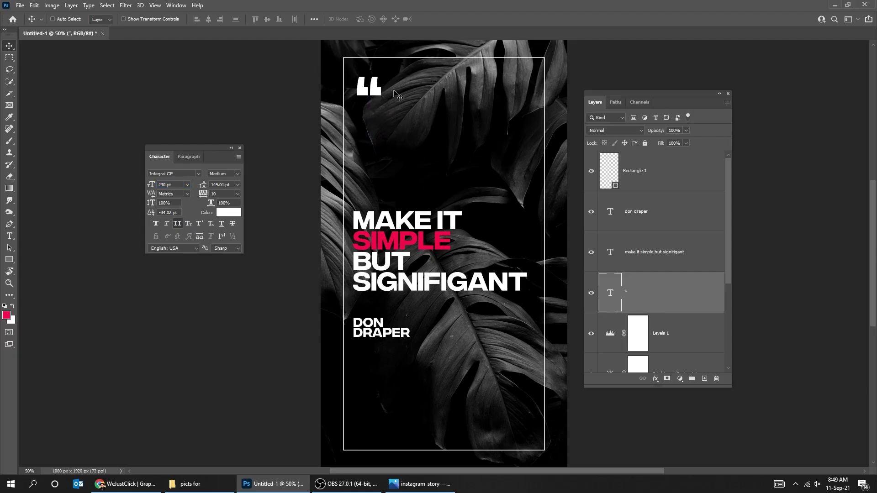
- Shift the headline and the author's name together slightly right to line up with the quotation mark's left edge
{"action": "right_click", "coordinate": [399, 291]}
{"action": "left_click", "coordinate": [404, 289]}
{"action": "right_click", "coordinate": [380, 333]}
{"action": "left_click", "coordinate": [387, 335], "text": "shift"}
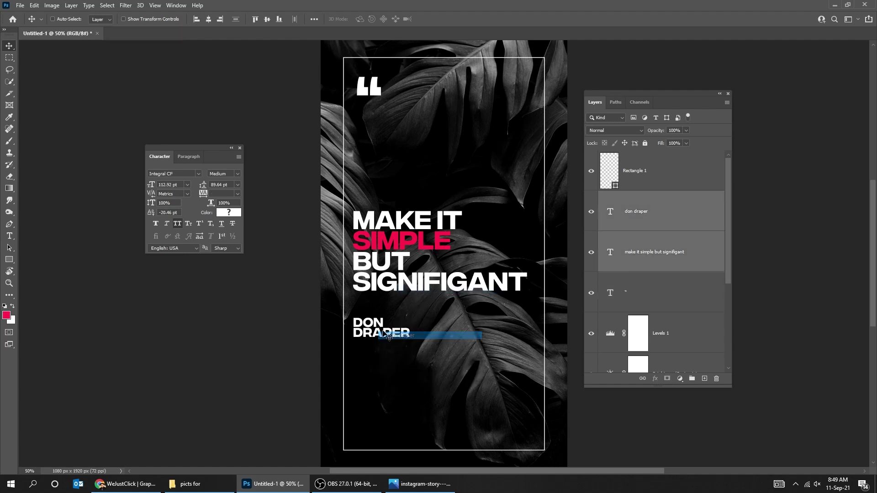
{"action": "left_click_drag", "start_coordinate": [383, 332], "coordinate": [387, 331]}
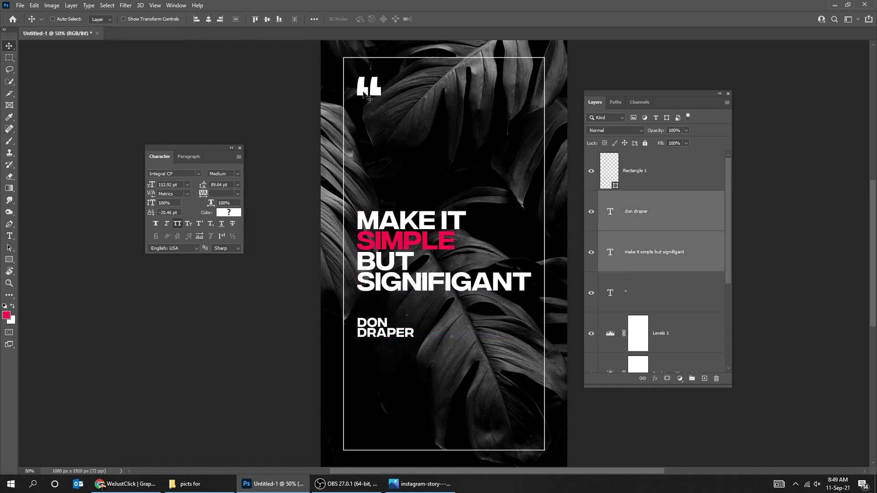
- Duplicate the quotation mark just below the original and flip the copy horizontally
{"action": "right_click", "coordinate": [373, 90]}
{"action": "left_click", "coordinate": [381, 94]}
{"action": "left_click_drag", "start_coordinate": [378, 91], "coordinate": [404, 145]}
{"action": "left_click", "coordinate": [34, 5]}
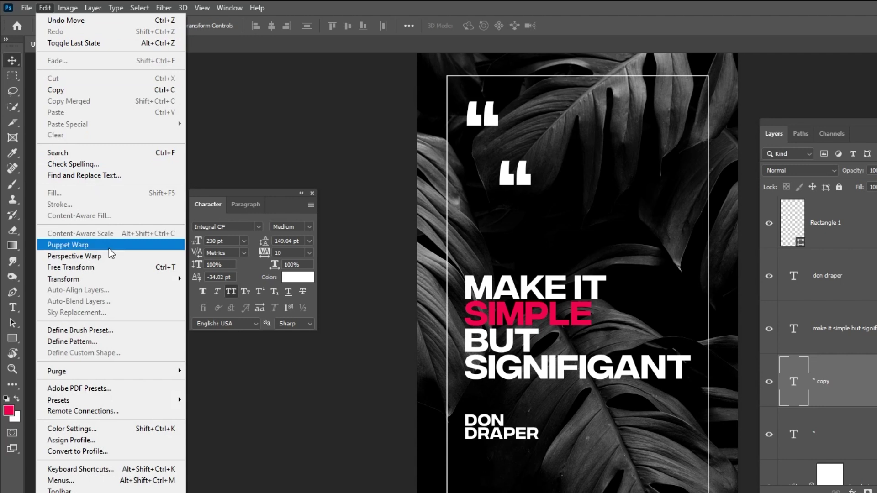
{"action": "mouse_move", "coordinate": [118, 283]}
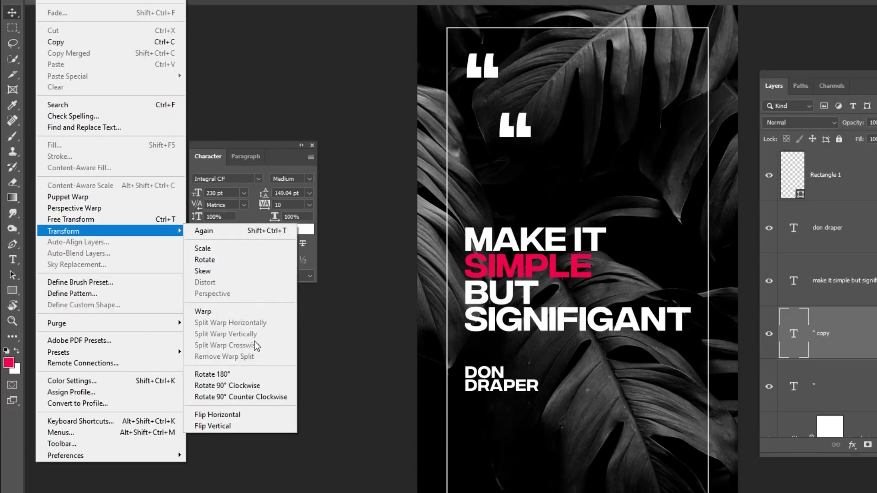
{"action": "left_click", "coordinate": [264, 414]}
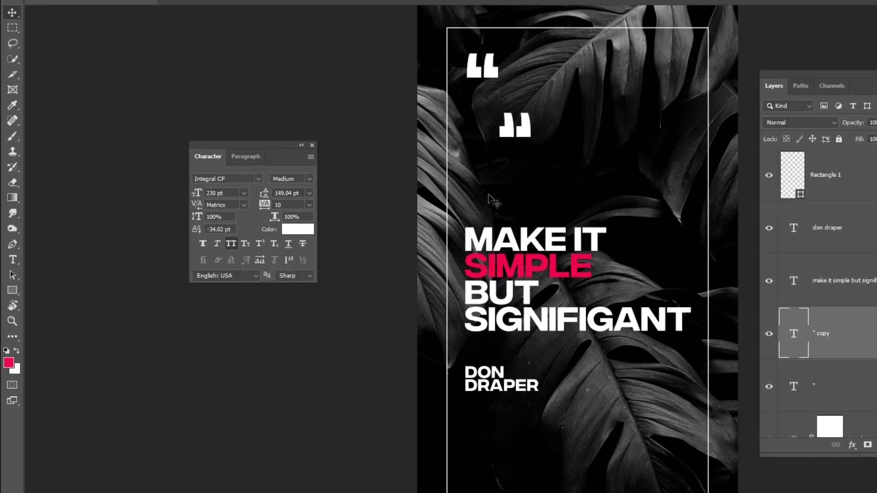
- Move the flipped quotation mark into the frame's lower-right corner, near the headline's right edge
{"action": "left_click_drag", "start_coordinate": [524, 124], "coordinate": [686, 492]}
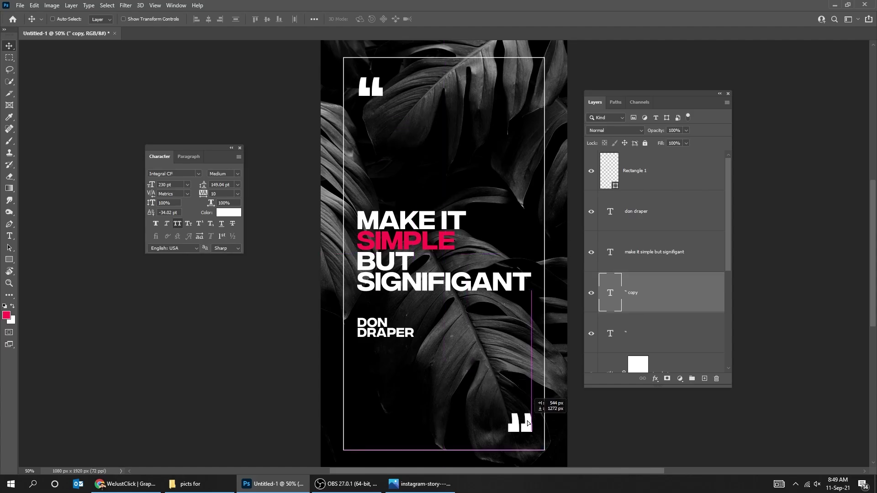
{"action": "left_click_drag", "start_coordinate": [528, 423], "coordinate": [530, 426]}
{"action": "key", "text": "shift+Left"}
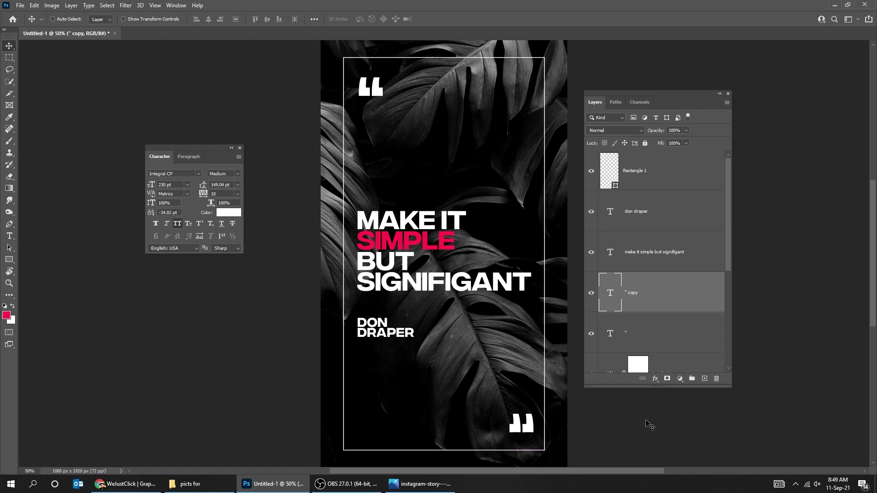